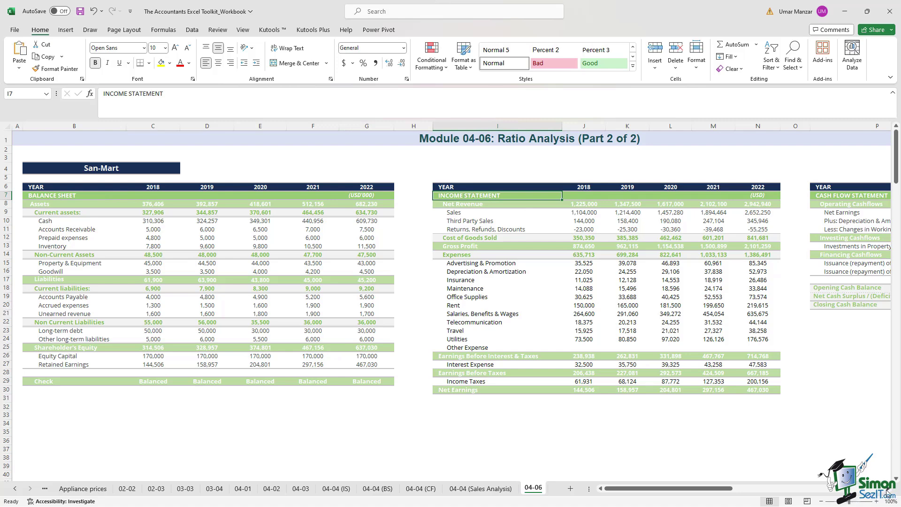
Review the income statement and the cash flow statement for 2018 to 2022 on sheet 04-06.
click(888, 488)
click(887, 489)
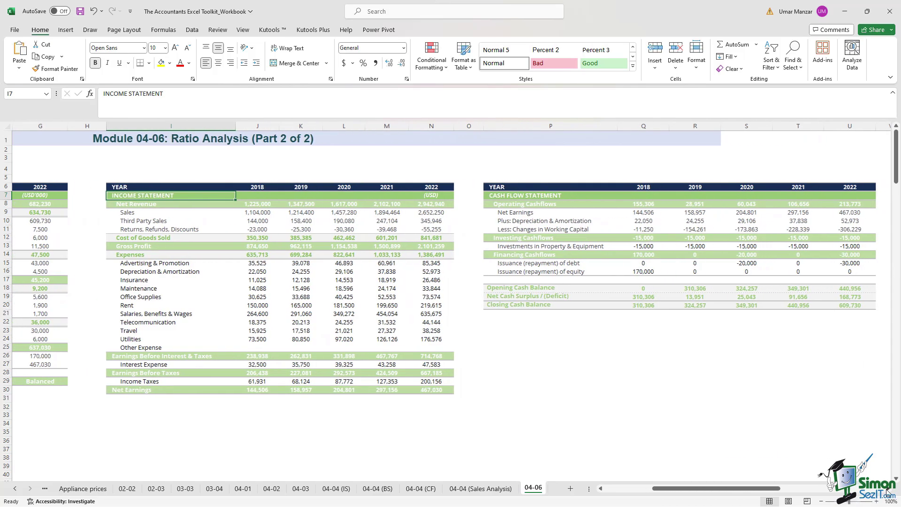
click(533, 195)
drag(638, 188, 847, 186)
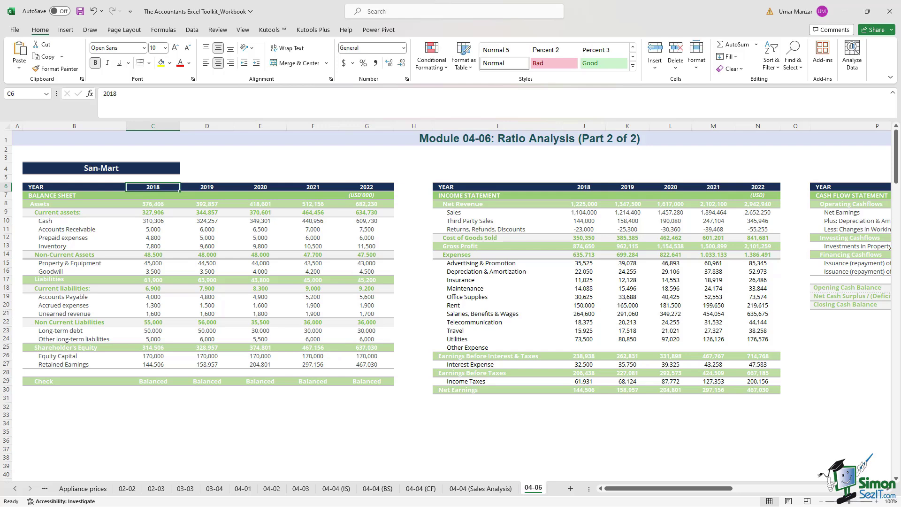
Review the Profitability, Liquidity, Efficiency and Leverage ratios listed in the Ratio Analysis table.
scroll(887, 491, right, 7)
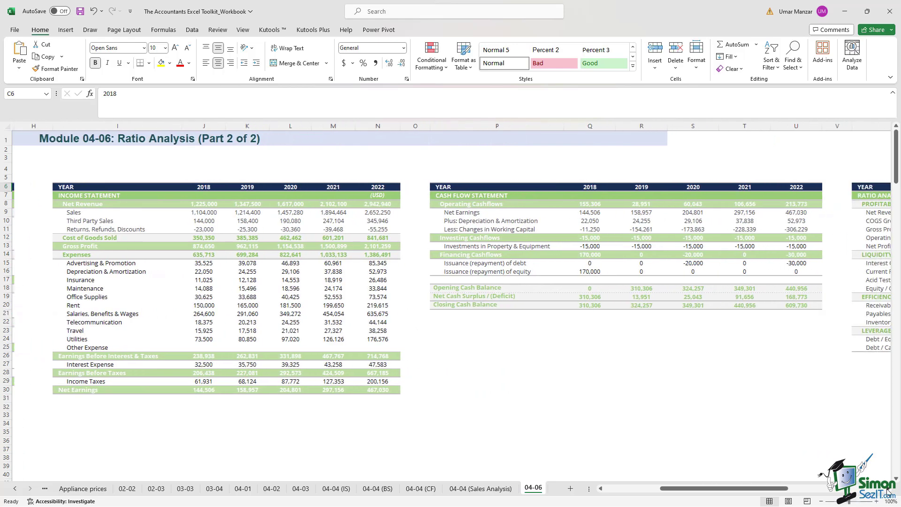
scroll(887, 491, right, 7)
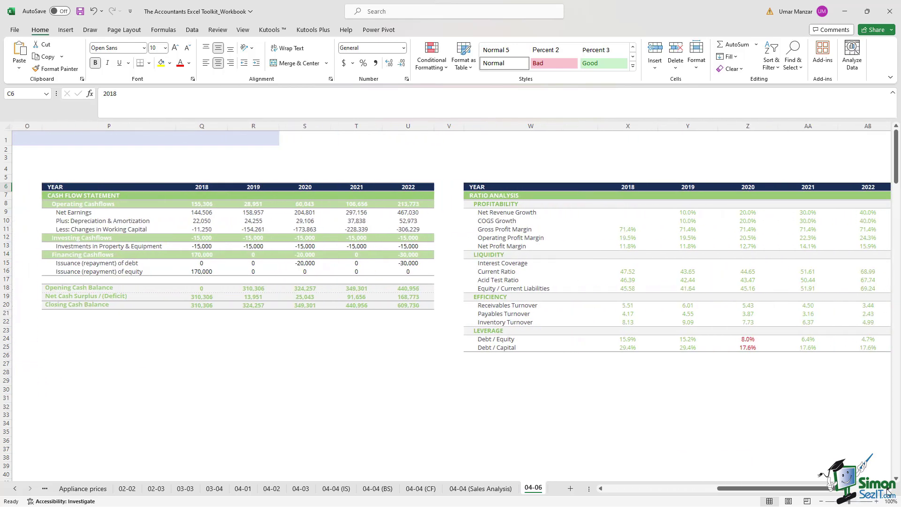
scroll(887, 491, right, 1)
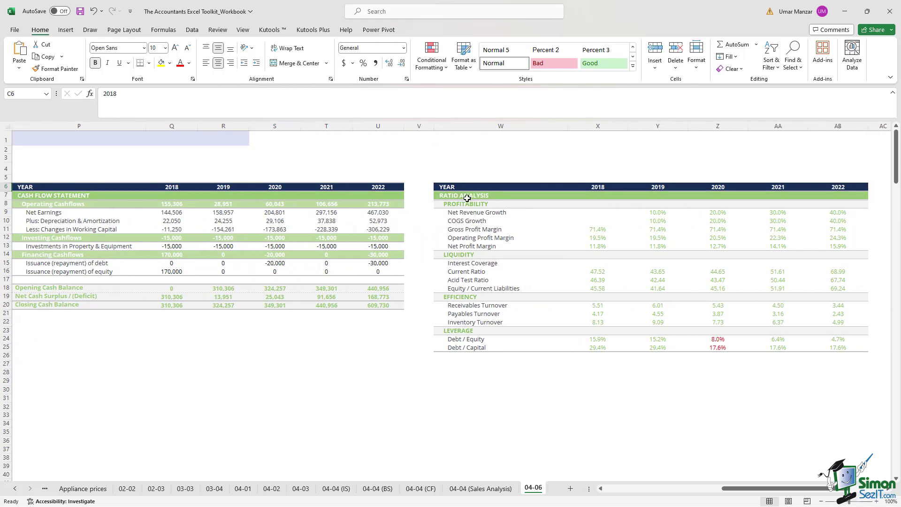
drag(489, 202, 481, 350)
click(618, 167)
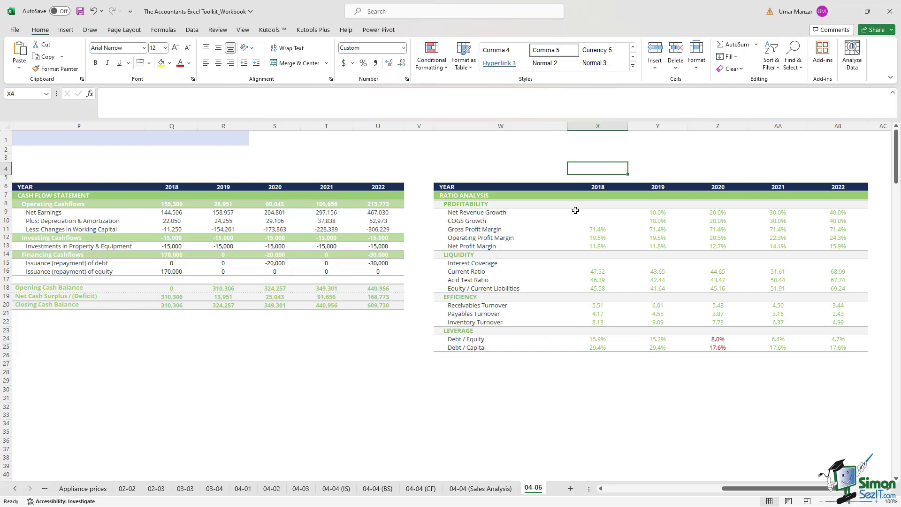
Examine the Net Revenue Growth row year by year from 2018 through 2022.
click(481, 212)
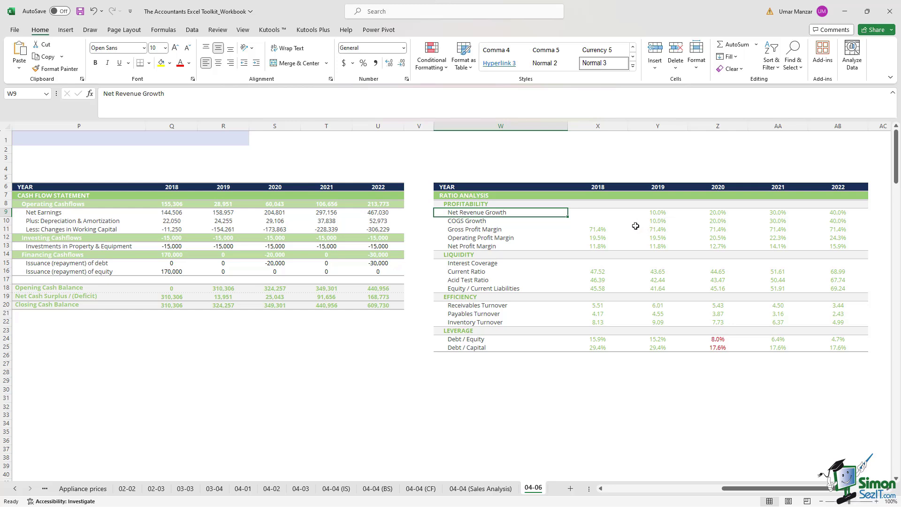
key(Right)
key(shift+Right)
key(shift+Right)
key(shift+Right)
key(shift+Right)
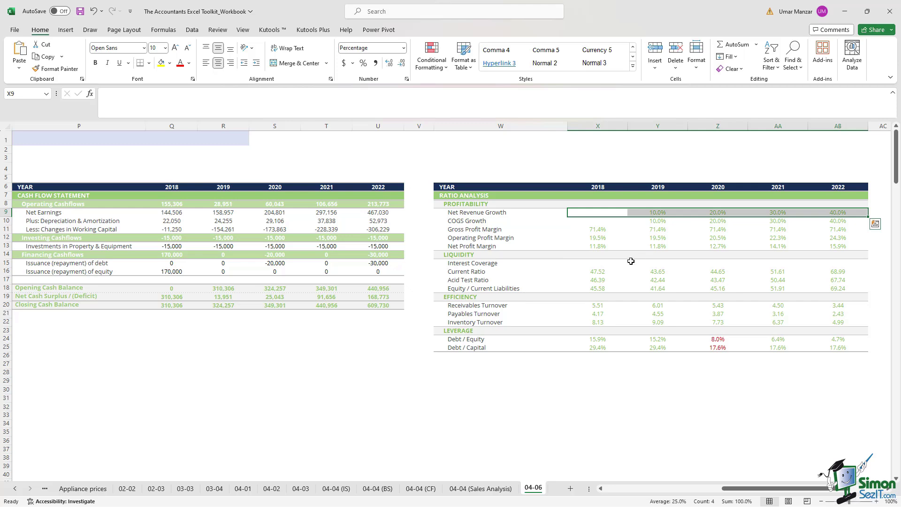
drag(654, 212, 817, 215)
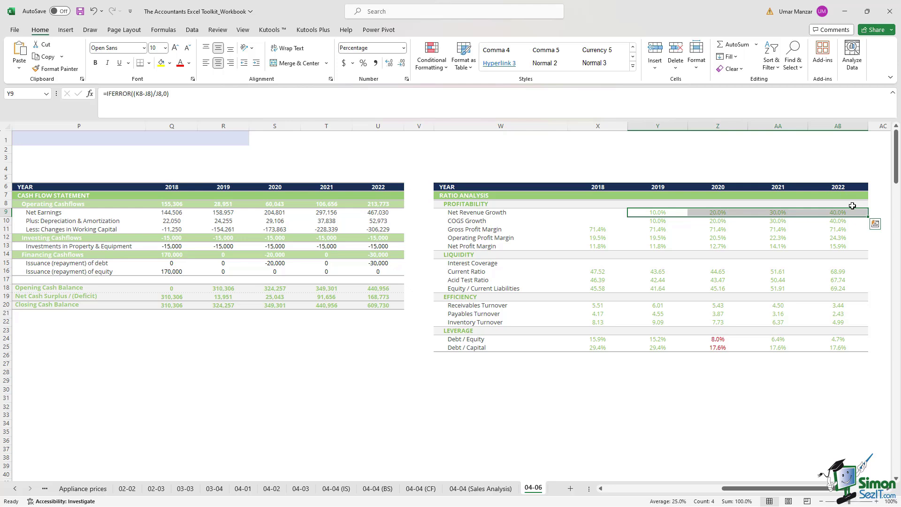
click(600, 216)
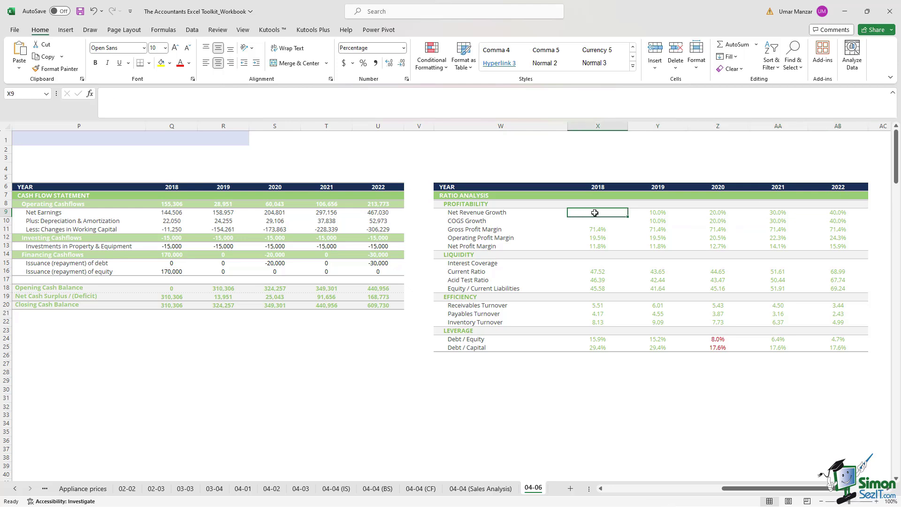
click(658, 215)
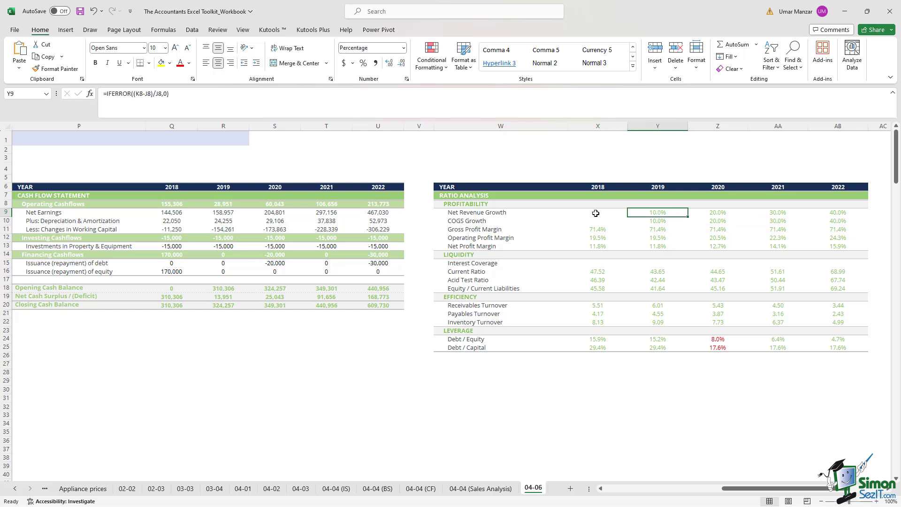
click(737, 214)
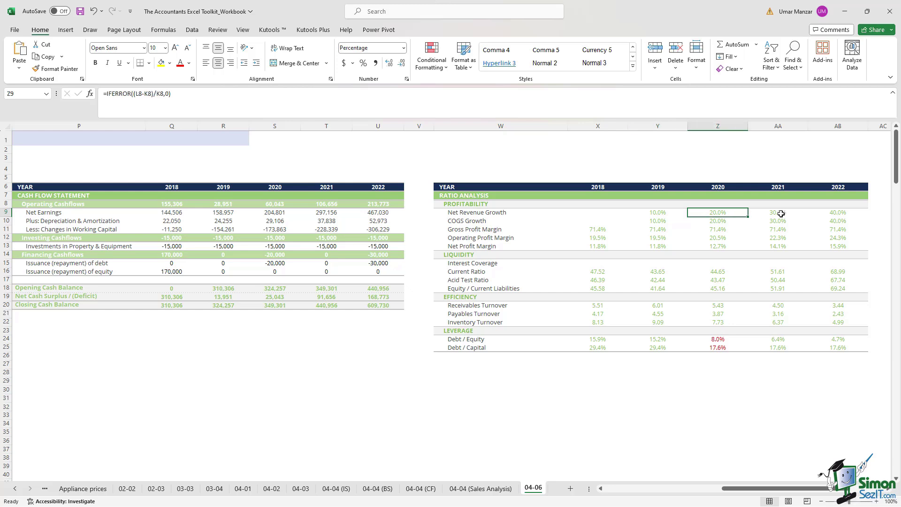
click(783, 214)
click(843, 214)
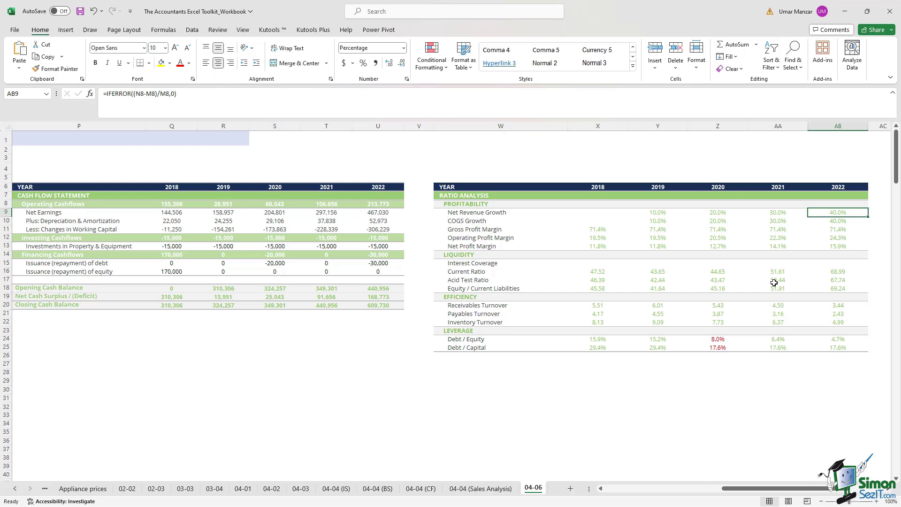
Trace the 2020 Net Revenue Growth formula to the net revenue cells it references in the income statement.
click(657, 212)
key(Right)
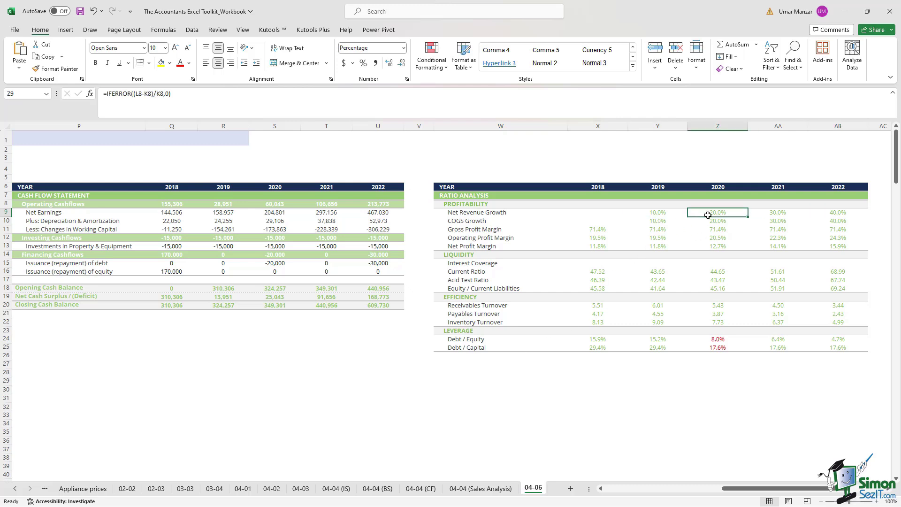
click(223, 102)
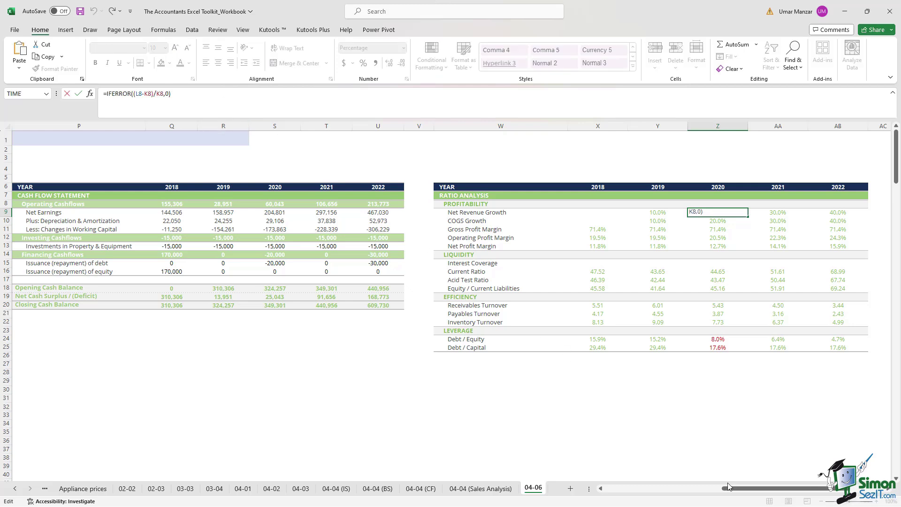
drag(728, 486, 610, 487)
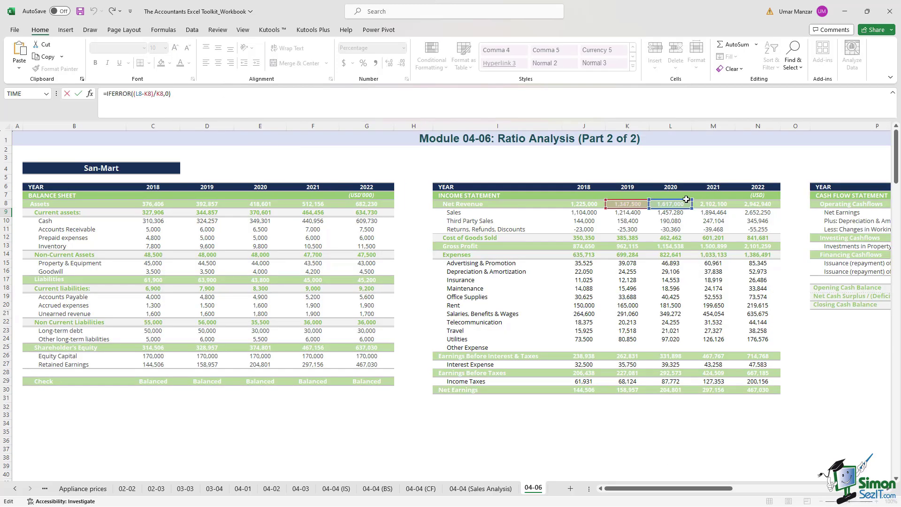
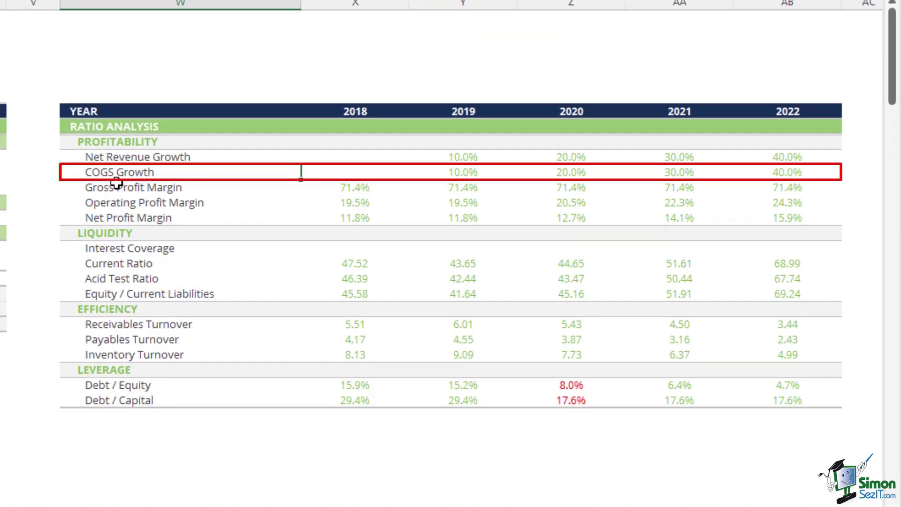
Examine the COGS Growth and Gross Profit Margin figures for 2019 through 2022.
mouse_move(432, 172)
mouse_down()
mouse_move(594, 169)
mouse_move(660, 157)
mouse_move(748, 170)
mouse_up()
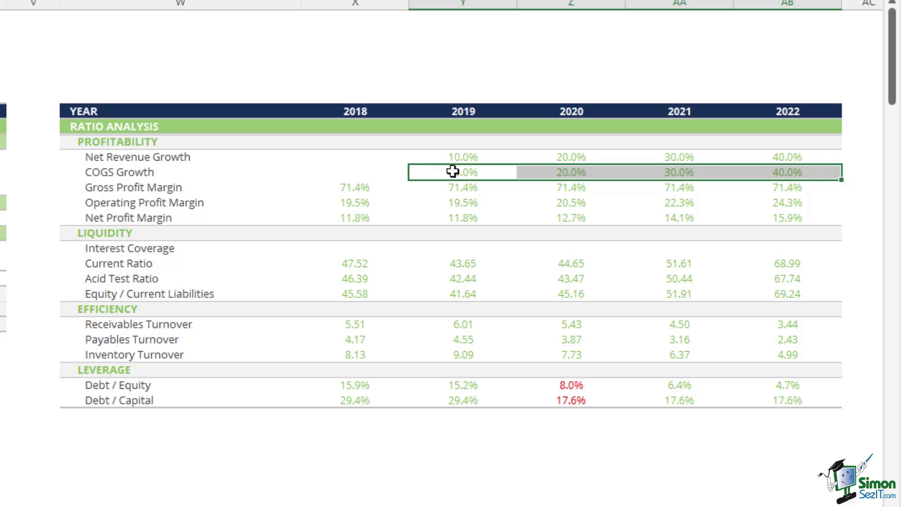
click(772, 173)
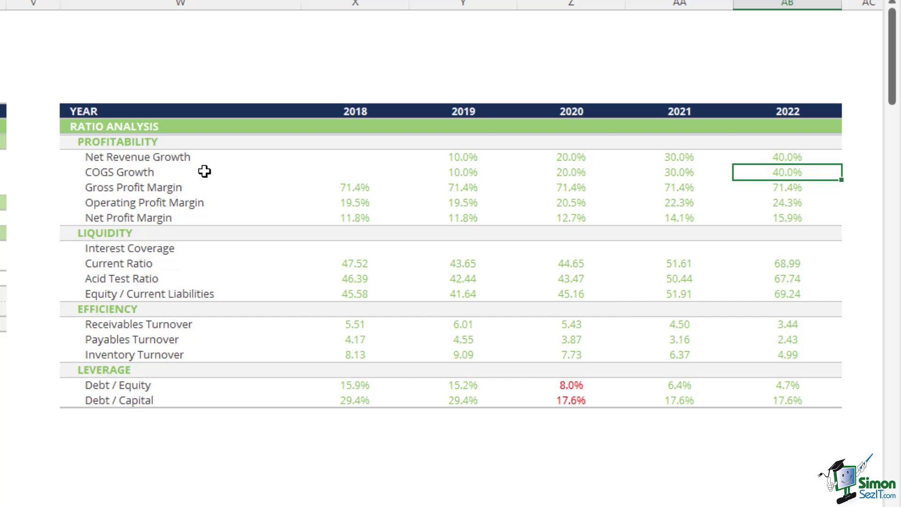
click(202, 187)
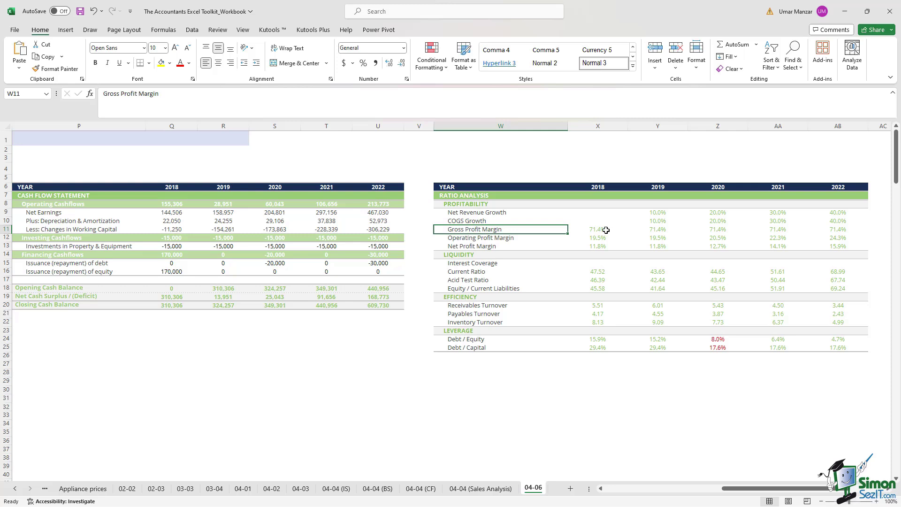
click(660, 229)
drag(648, 227, 815, 227)
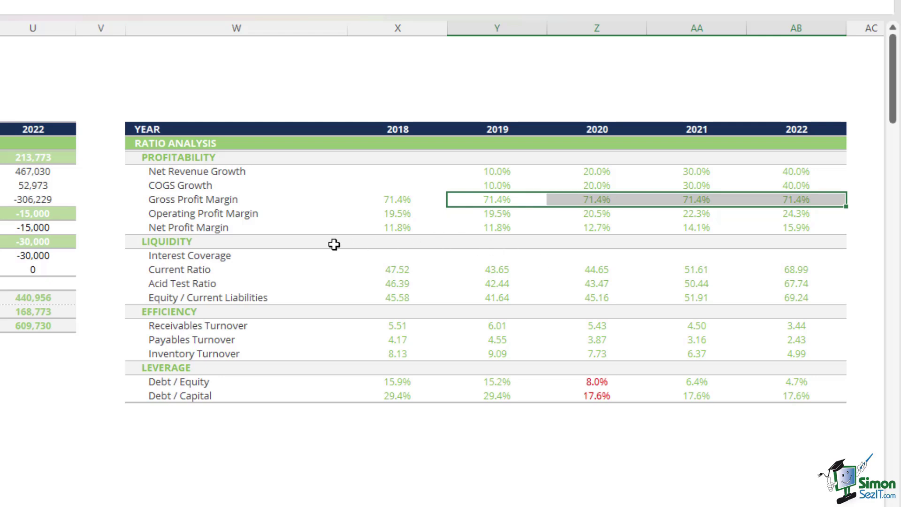
Examine the Operating Profit Margin year by year from 2019 through 2022.
click(205, 185)
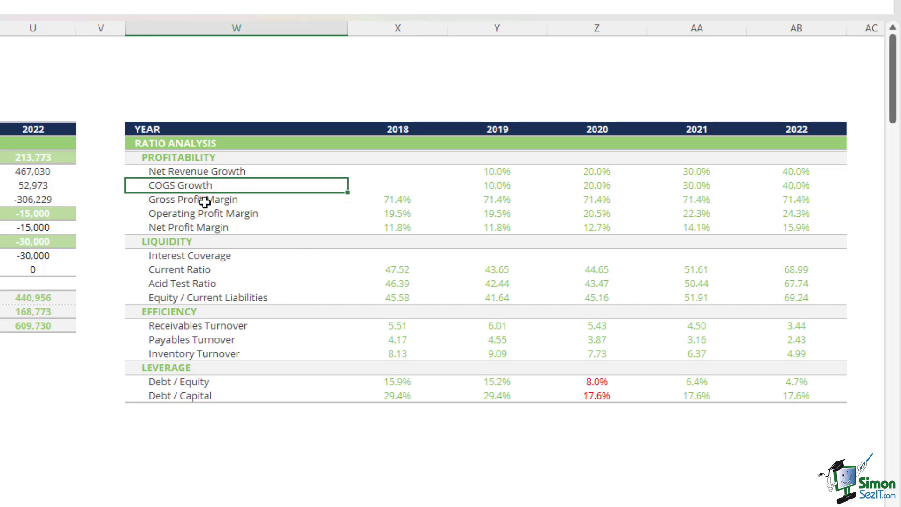
key(Down)
key(Down)
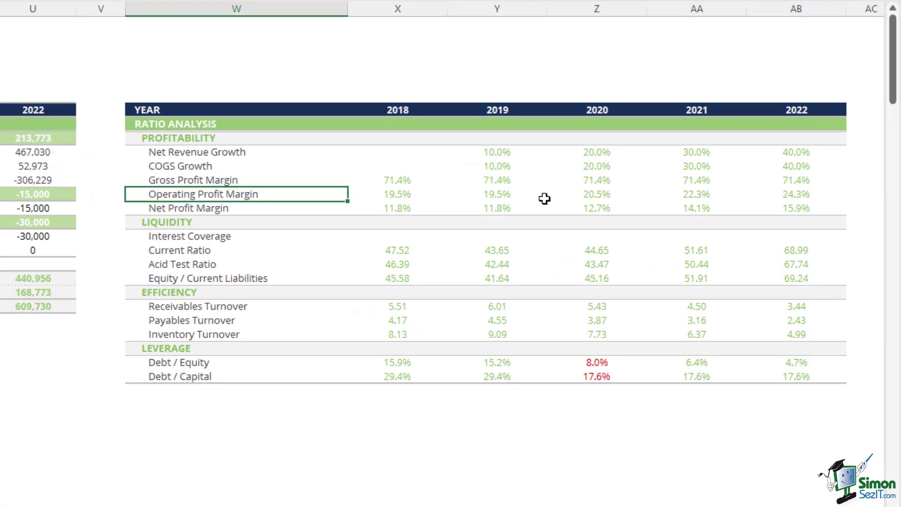
click(507, 193)
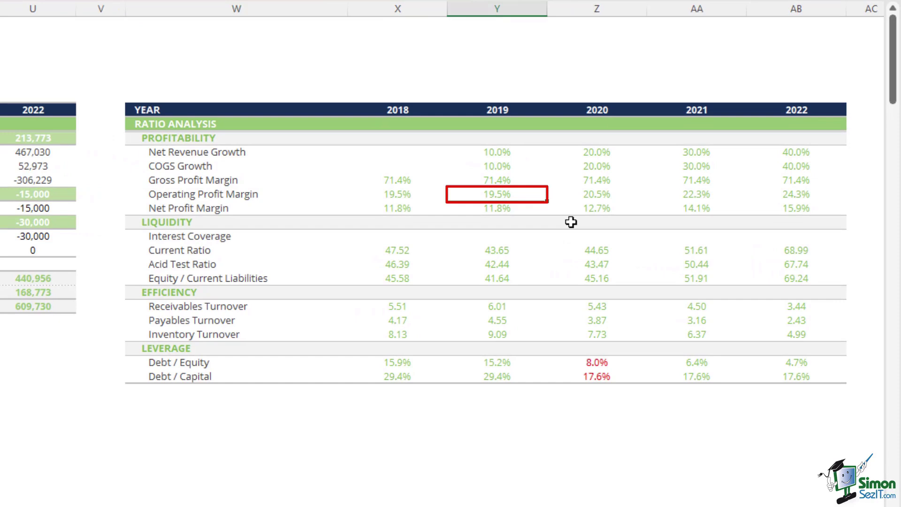
click(610, 191)
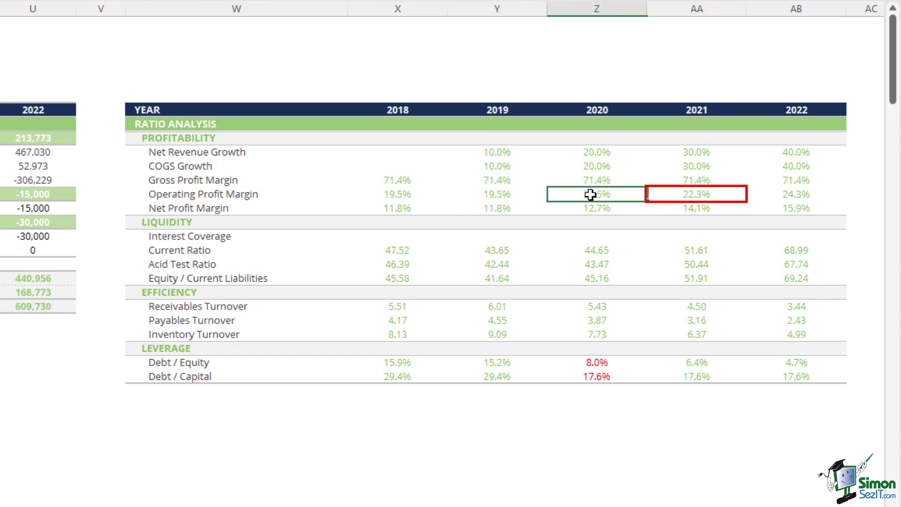
click(697, 195)
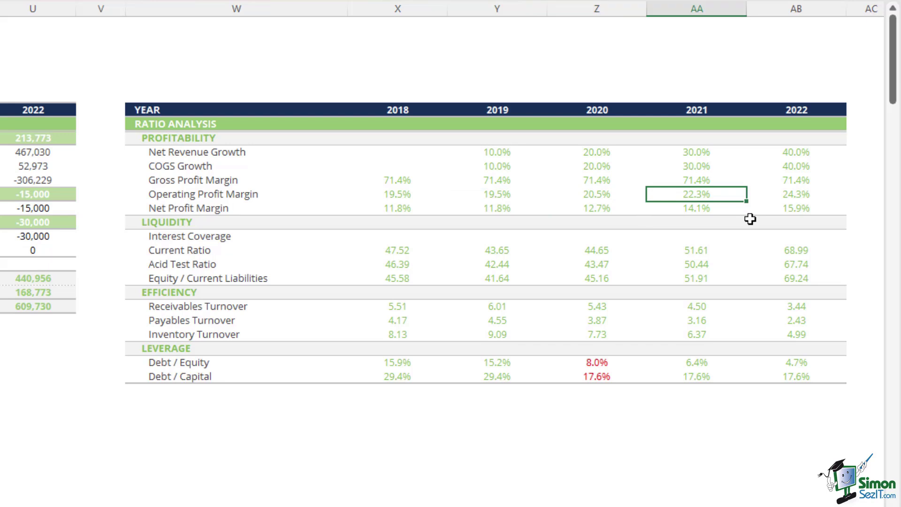
click(794, 194)
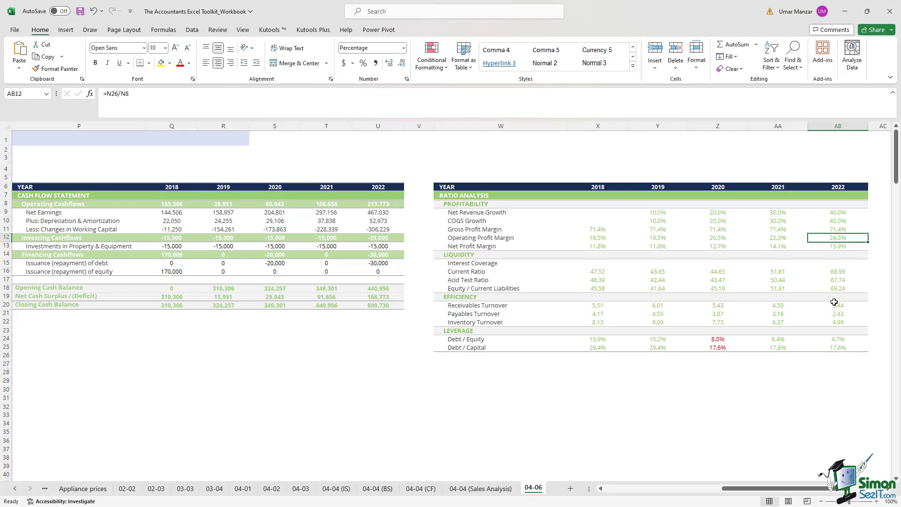
Compare the Net Profit Margin with the Operating Profit Margin for 2020 through 2022.
click(610, 246)
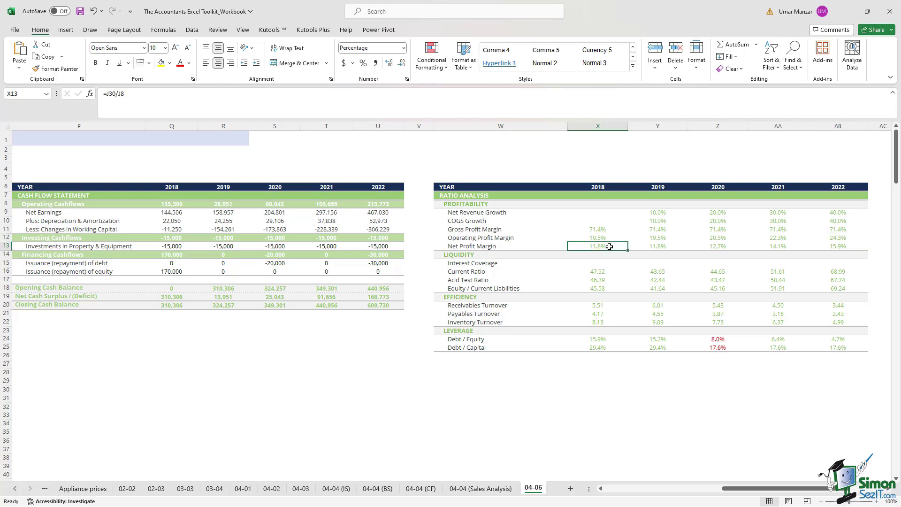
key(Left)
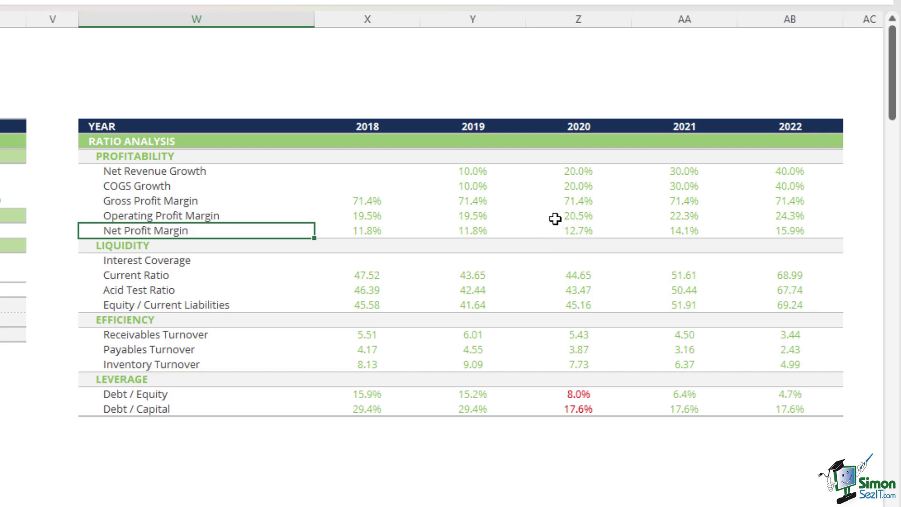
drag(555, 219, 768, 215)
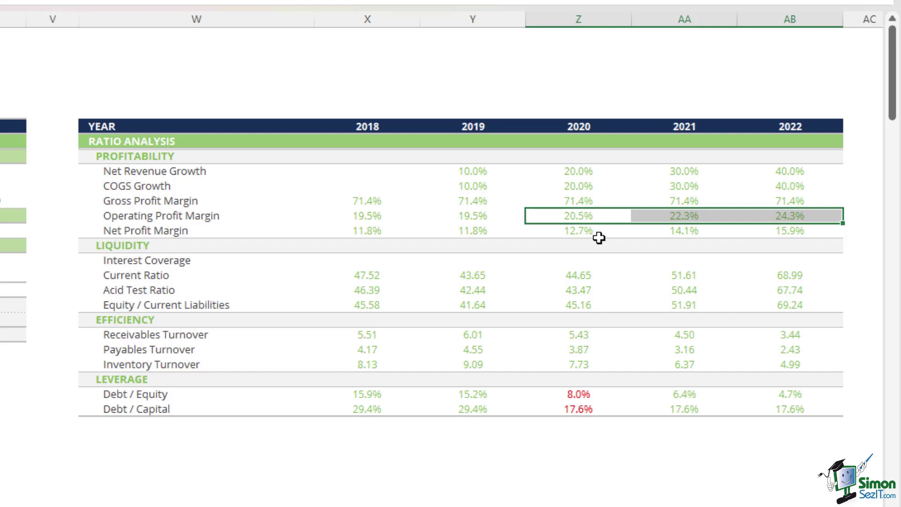
drag(600, 232, 760, 231)
Examine the Current Ratio in the Liquidity section for 2018 through 2022.
click(118, 245)
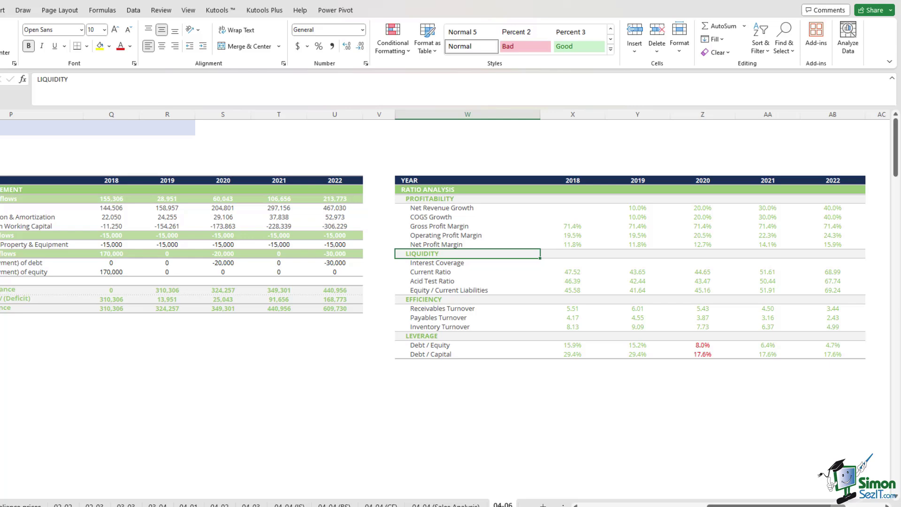
click(467, 272)
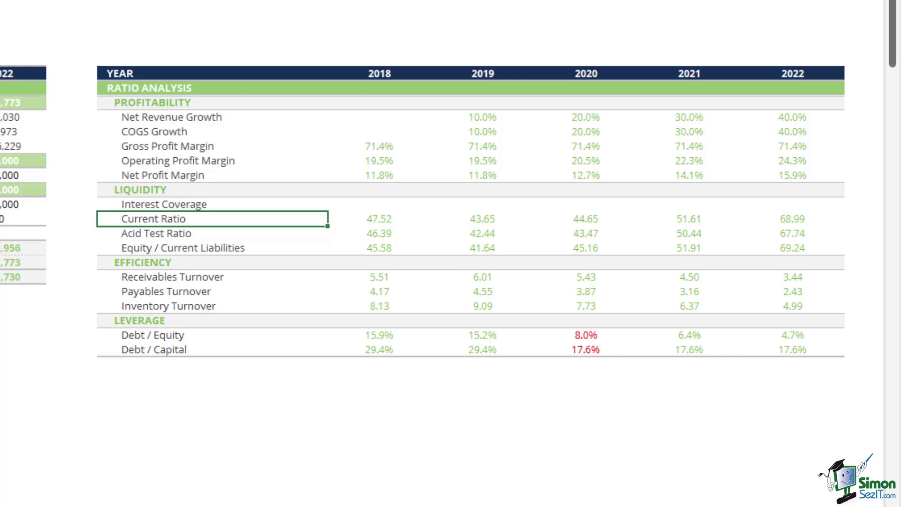
drag(395, 219, 767, 218)
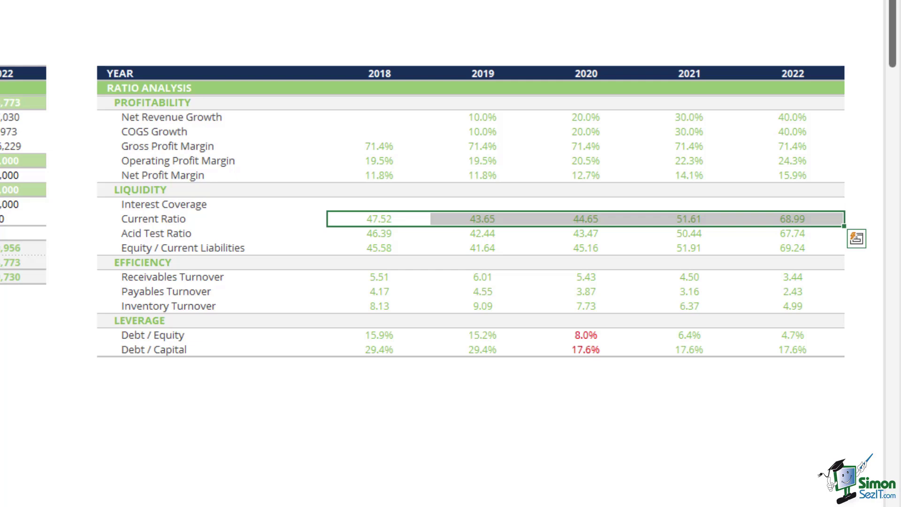
Examine the Acid Test Ratio for each year and compare it with the Current Ratio.
click(213, 233)
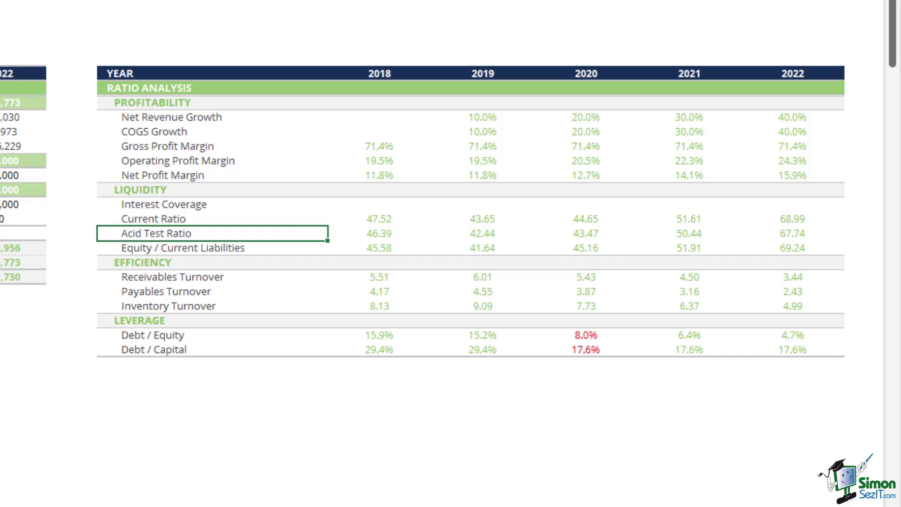
click(398, 232)
click(479, 232)
click(607, 231)
click(666, 232)
click(777, 235)
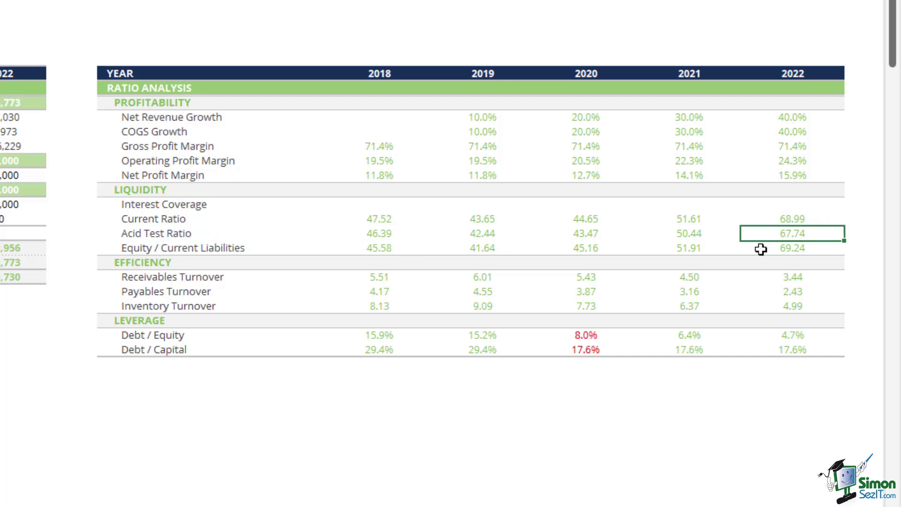
click(362, 218)
click(479, 219)
click(569, 221)
click(695, 218)
click(379, 234)
Examine the Efficiency section's Receivables Turnover for 2018 through 2022, ending on the 2022 figure.
drag(240, 261, 249, 302)
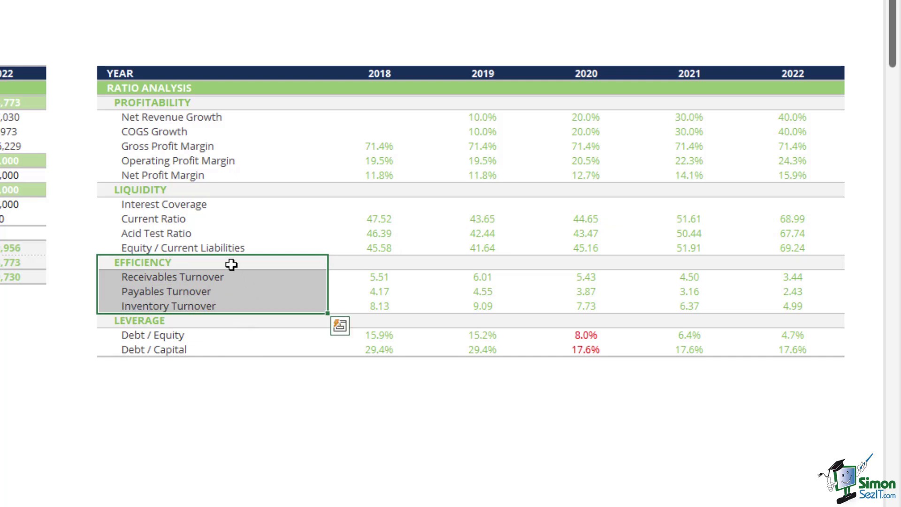
key(Down)
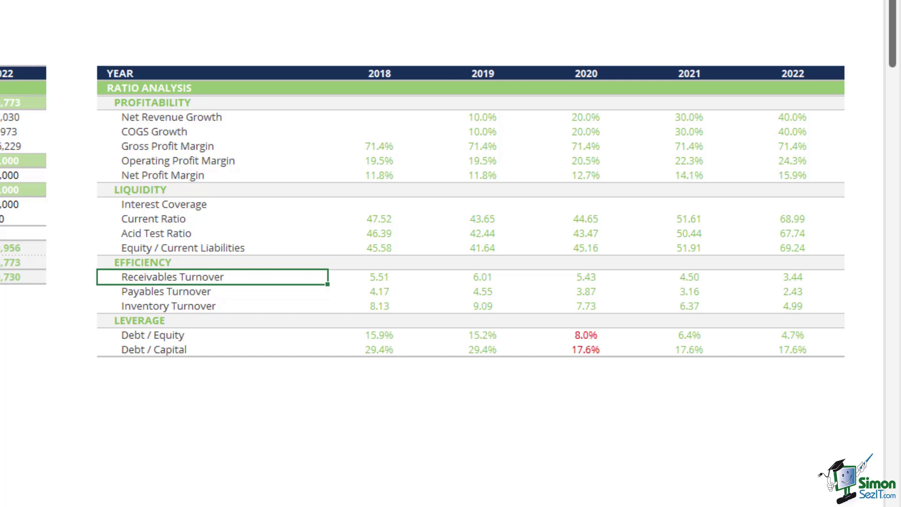
drag(402, 277, 766, 275)
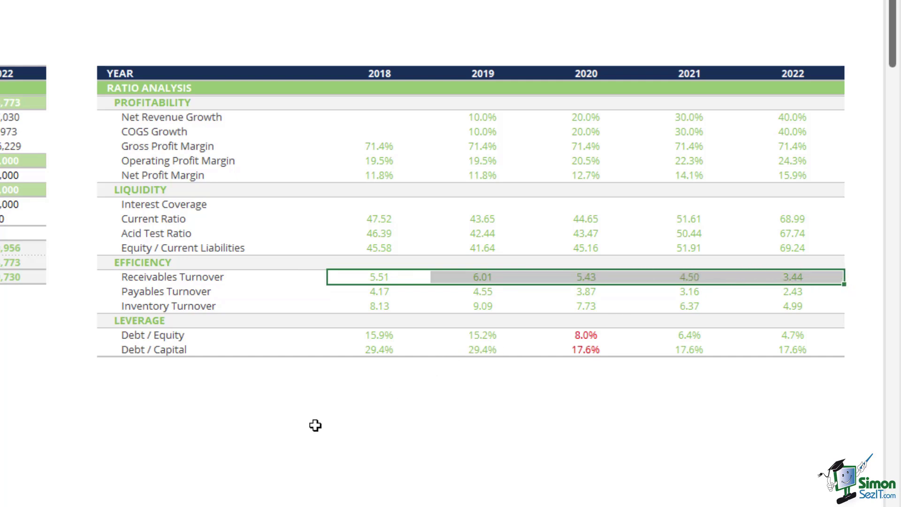
click(455, 416)
click(814, 275)
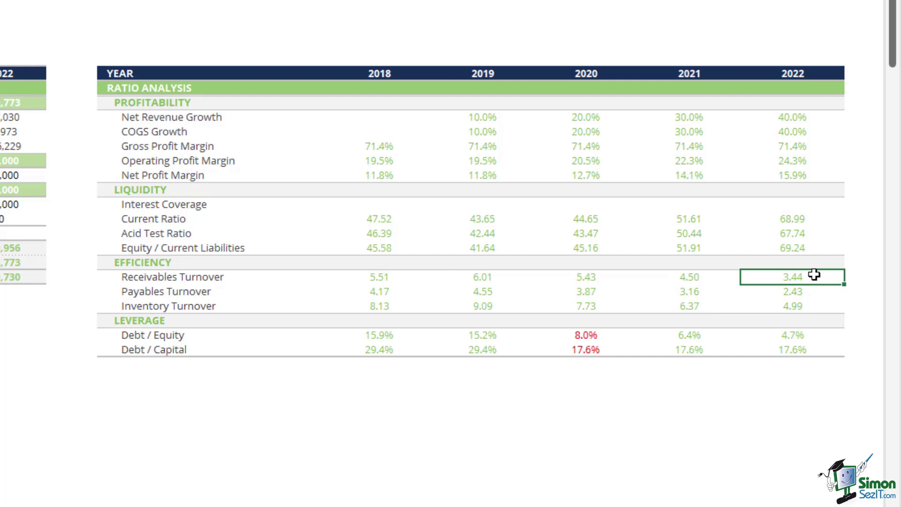